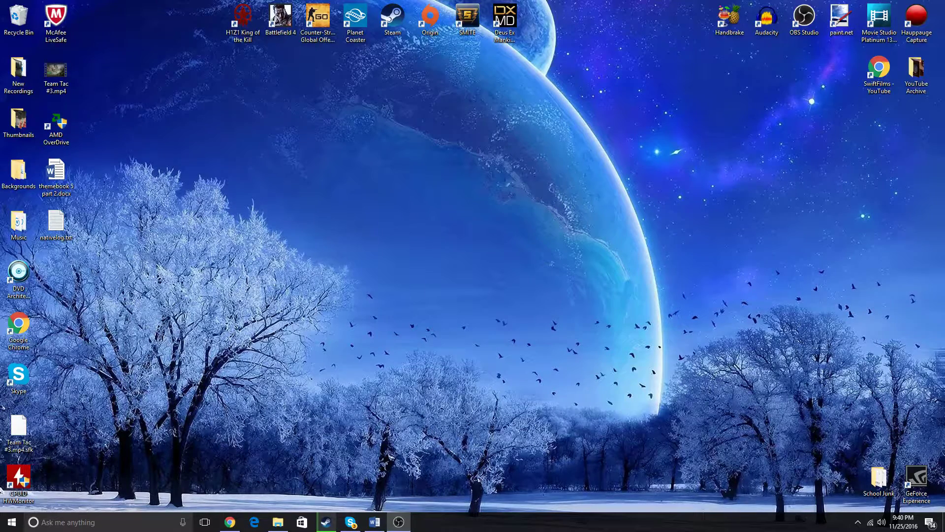
# Launch Paint by searching 'paint' in Windows search
pyautogui.click(132, 523)
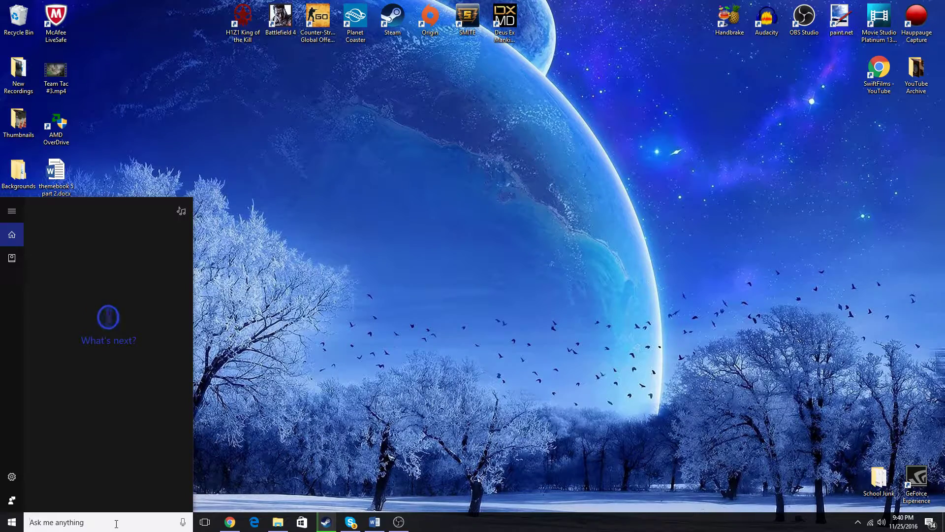
pyautogui.write('paint')
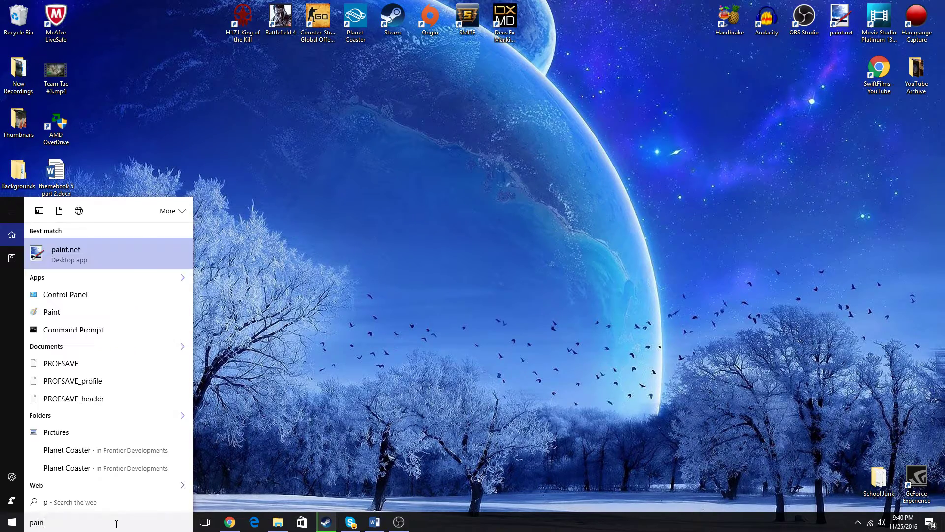
pyautogui.click(70, 251)
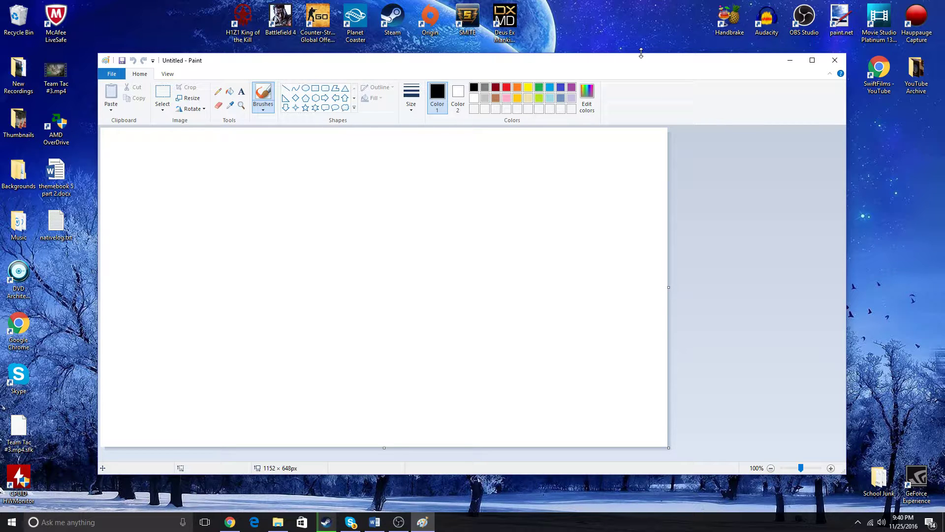
# Close Paint and search 'adobe photoshop price' in the browser, checking the results
pyautogui.click(835, 60)
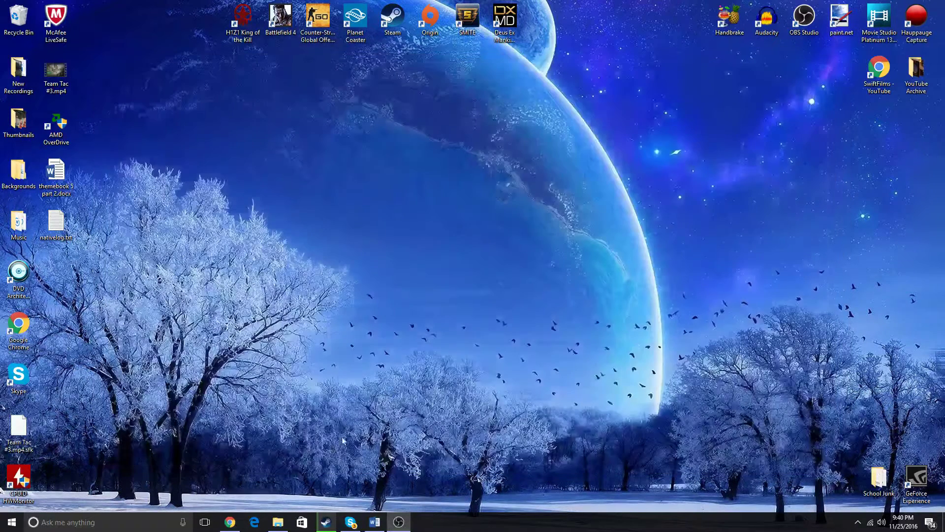
pyautogui.click(230, 521)
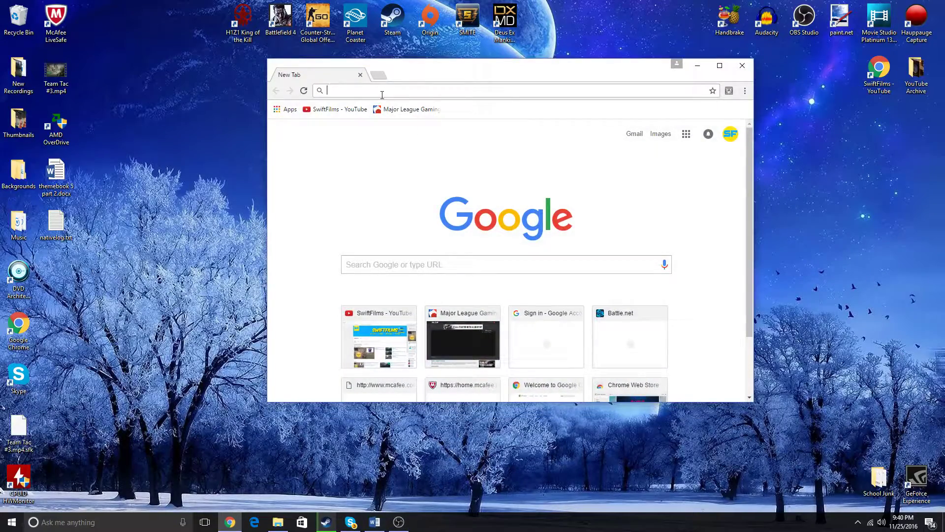
pyautogui.write('ado')
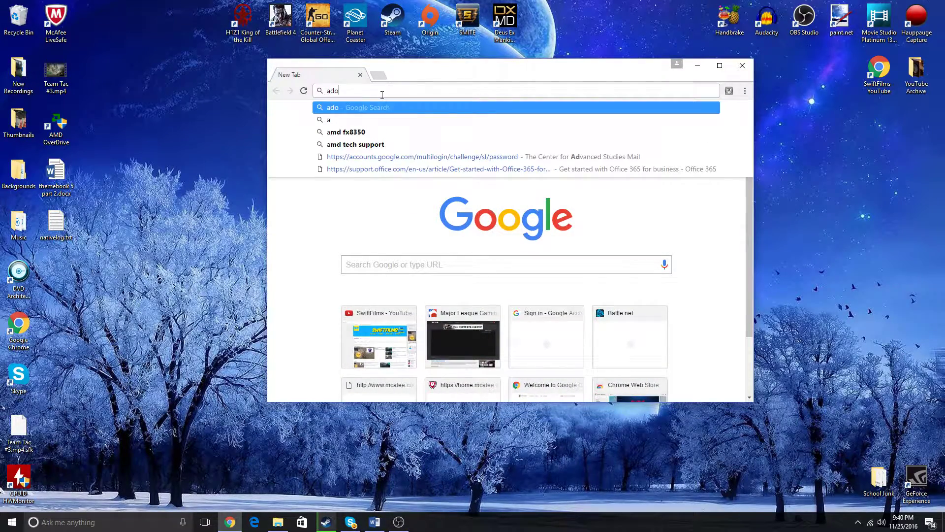
pyautogui.write('be photoshop')
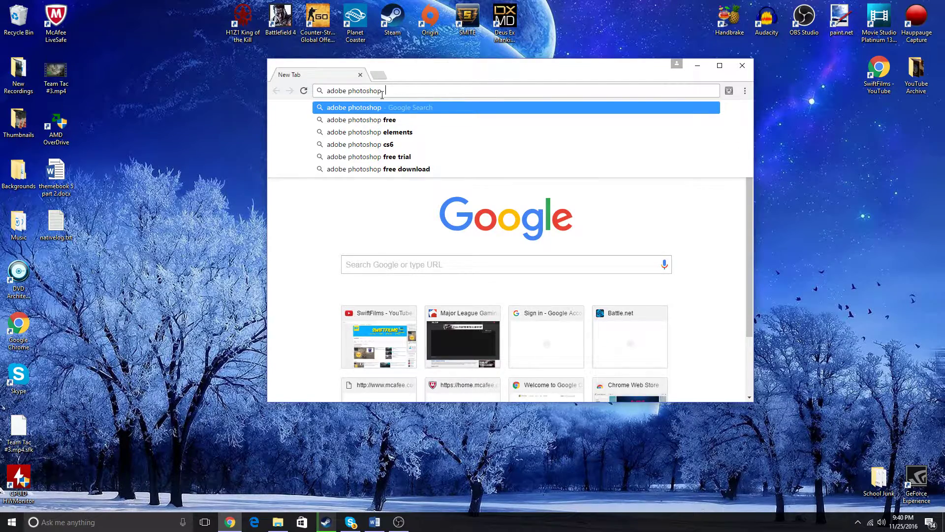
pyautogui.write(' price')
pyautogui.press('Return')
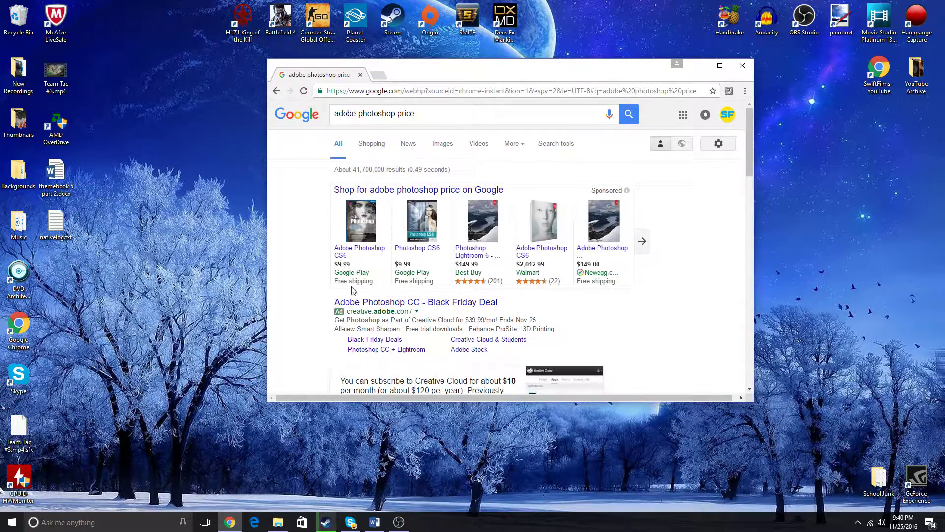
pyautogui.scroll(-5, 352, 290)
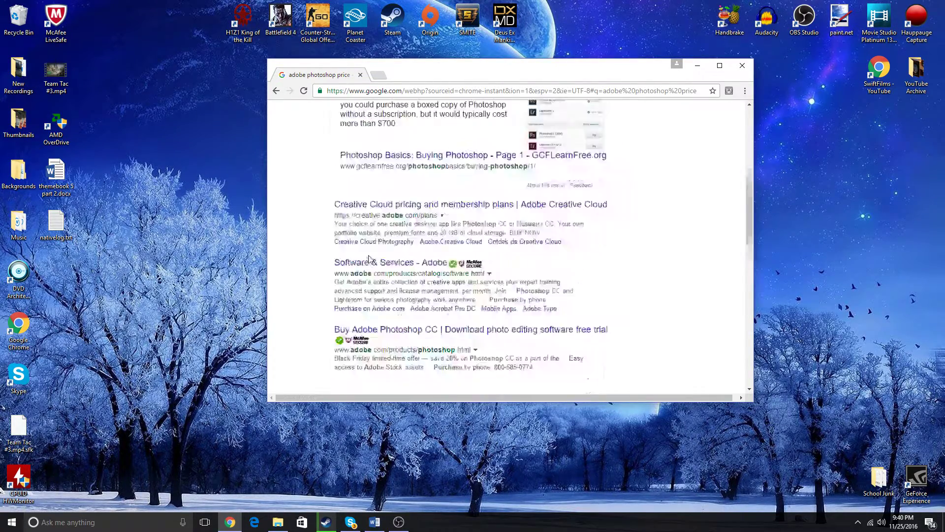
pyautogui.scroll(1, 370, 259)
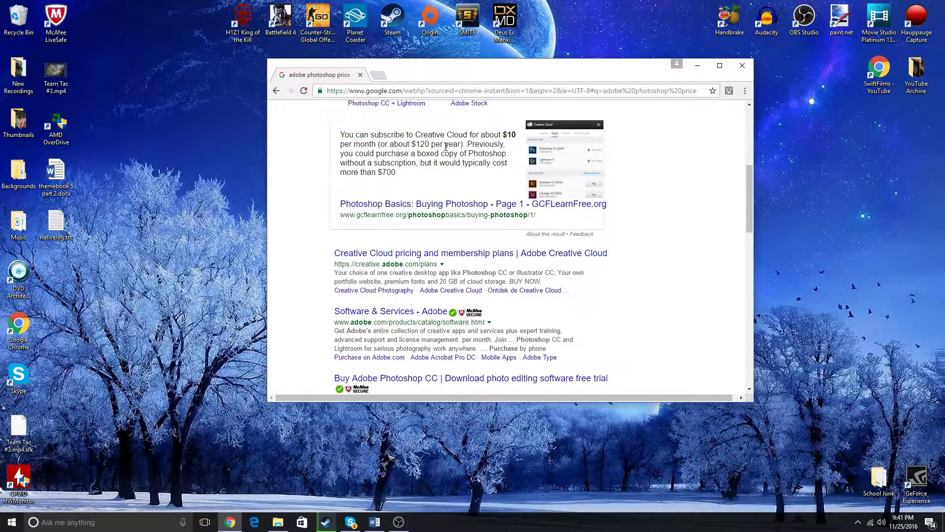
# Swap the Photoshop tab for a new one searching 'paint.net download'
pyautogui.click(382, 75)
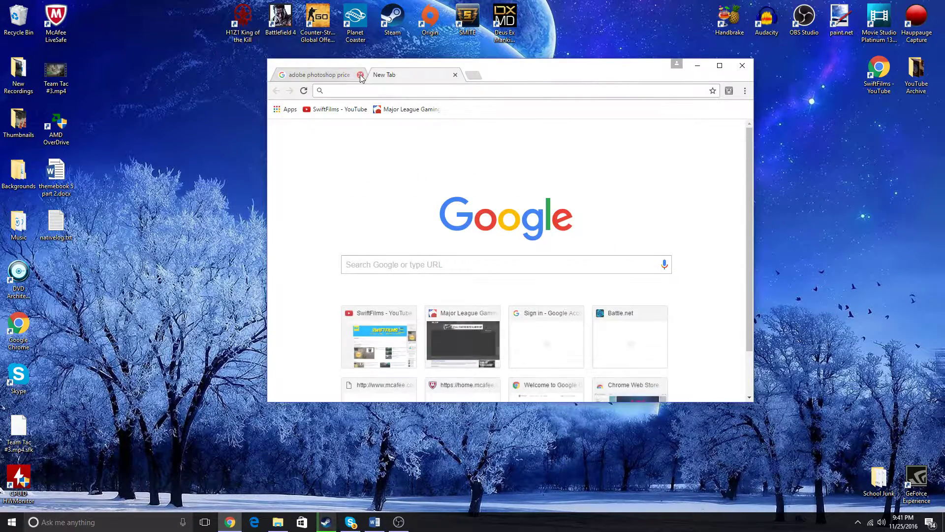
pyautogui.click(360, 75)
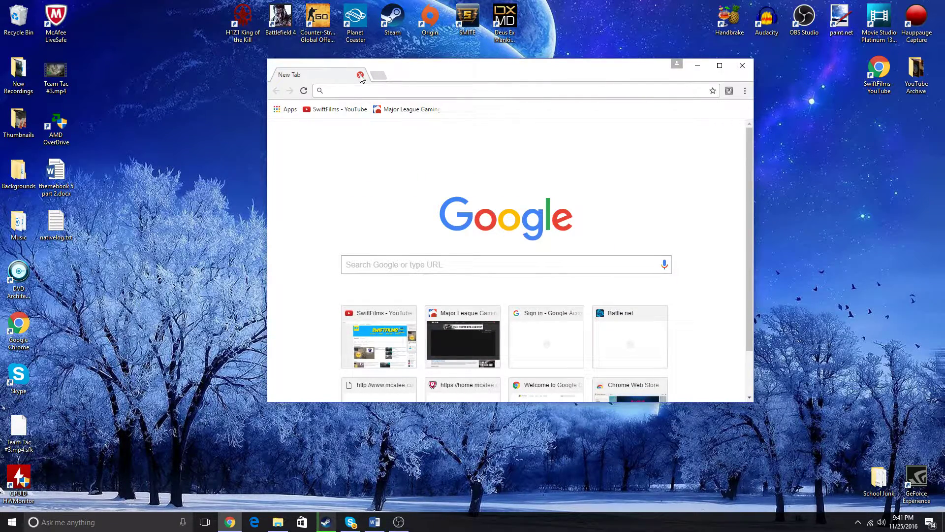
pyautogui.write('paitnm')
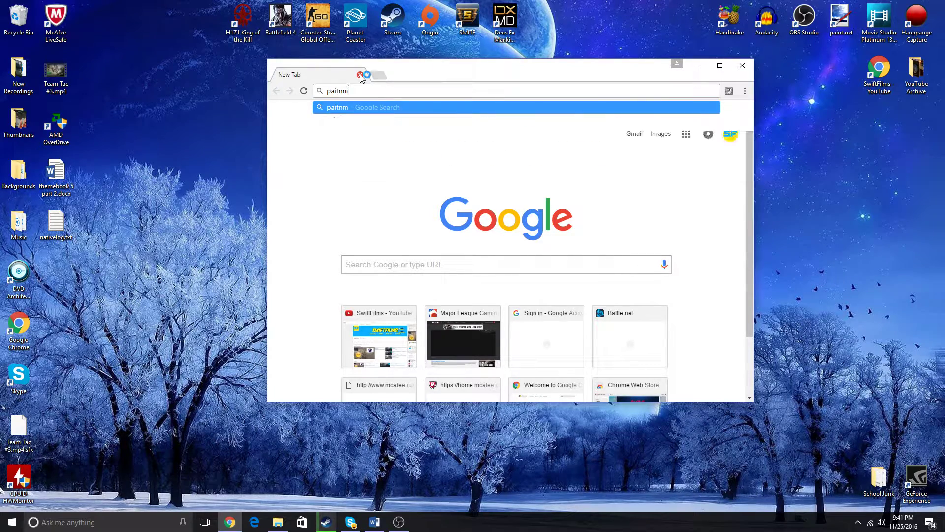
pyautogui.press('BackSpace')
pyautogui.press('BackSpace')
pyautogui.press('BackSpace')
pyautogui.write('n')
pyautogui.write('t.ne')
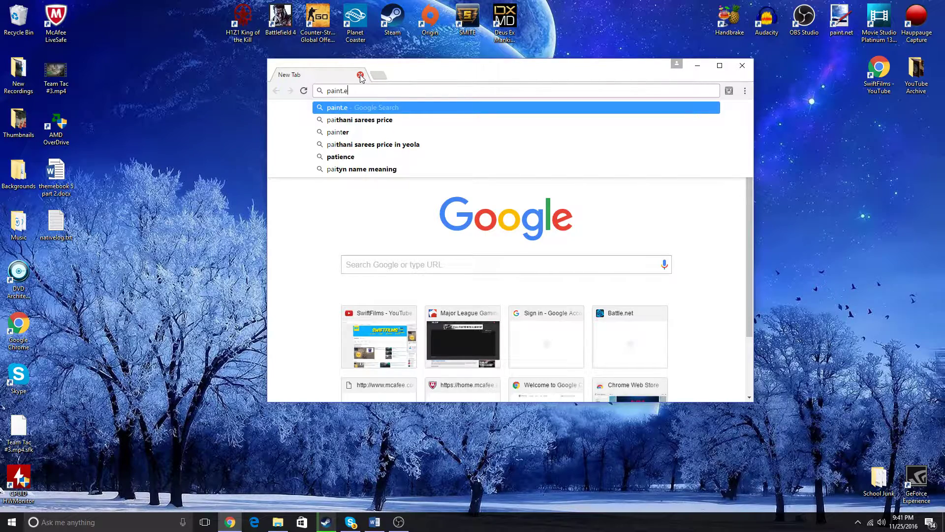
pyautogui.write('t download')
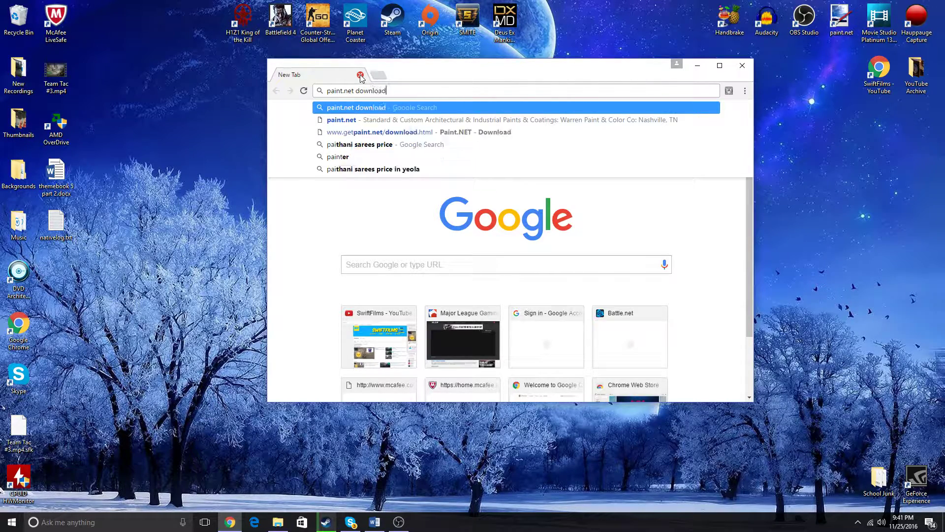
pyautogui.press('Return')
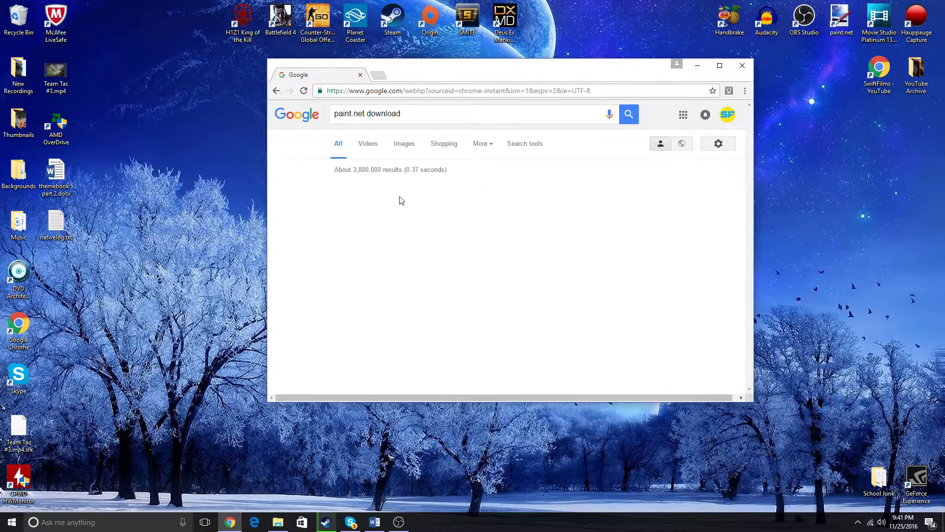
# Open the Paint.NET download page and scroll to the 4.0.12 download table
pyautogui.click(397, 190)
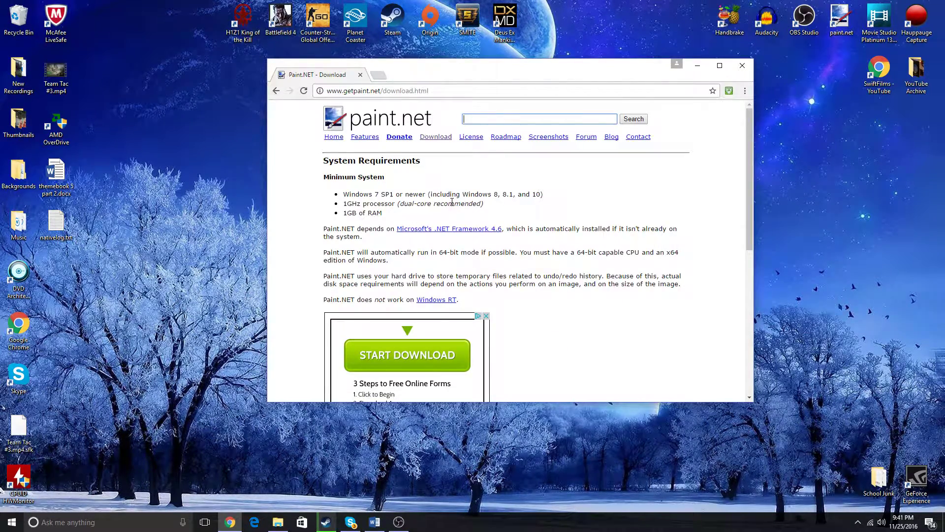
pyautogui.scroll(-1, 451, 203)
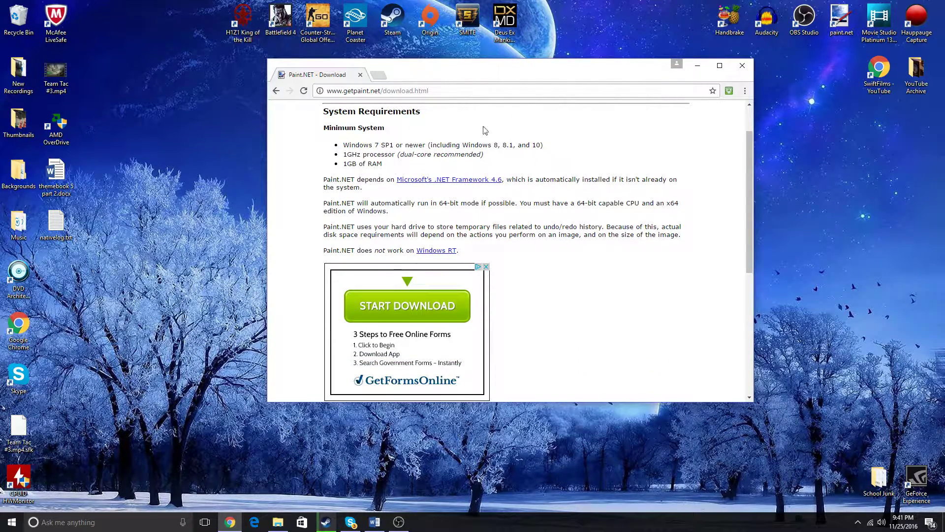
pyautogui.scroll(-4, 399, 133)
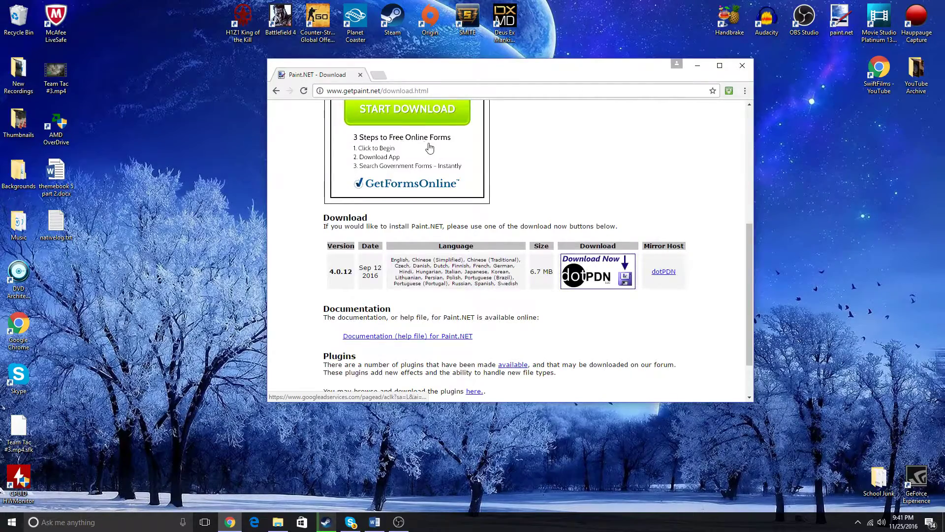
pyautogui.scroll(4, 427, 148)
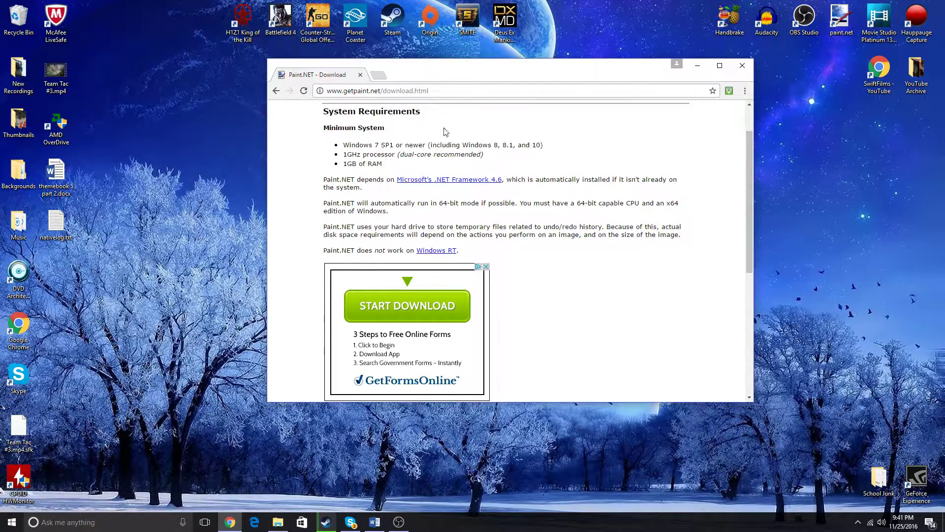
pyautogui.scroll(-2, 515, 192)
pyautogui.scroll(-1, 515, 192)
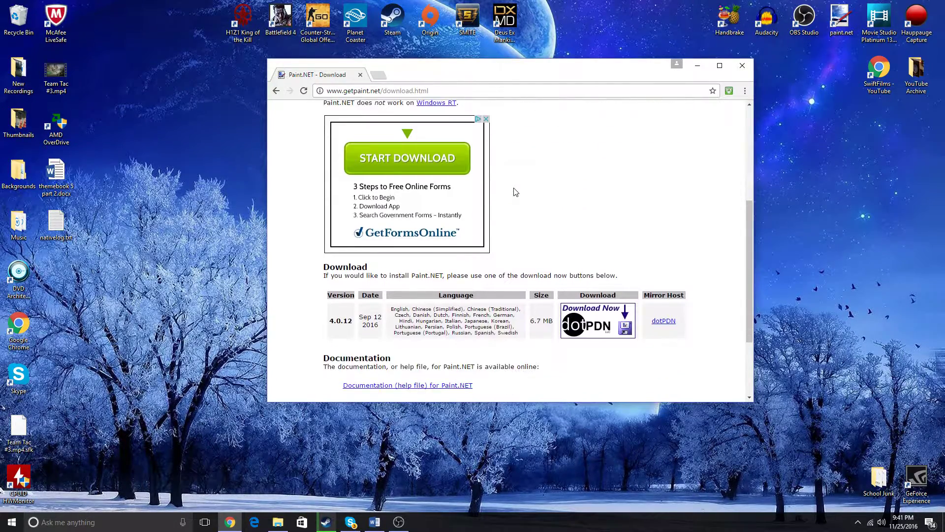
# Download the paint.net 4.0.12 installer from the dotPDN mirror and close the download shelf
pyautogui.click(590, 325)
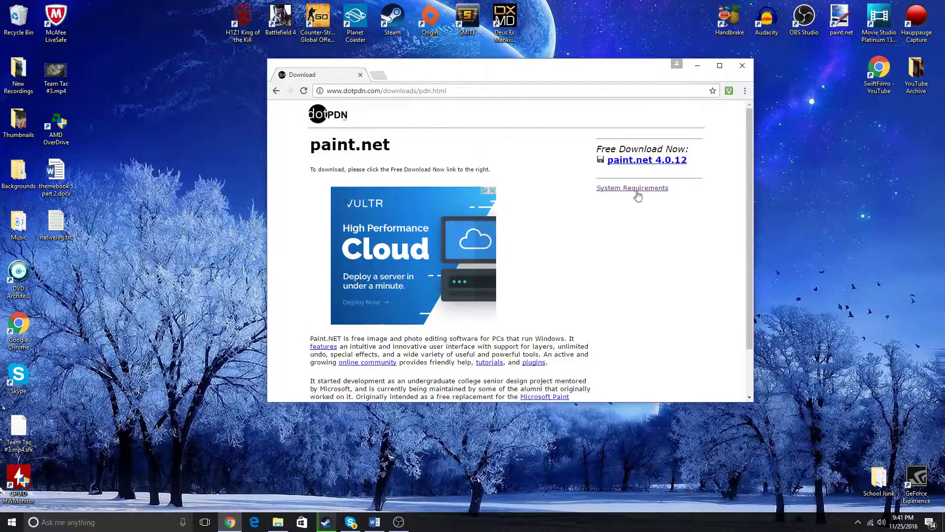
pyautogui.click(639, 166)
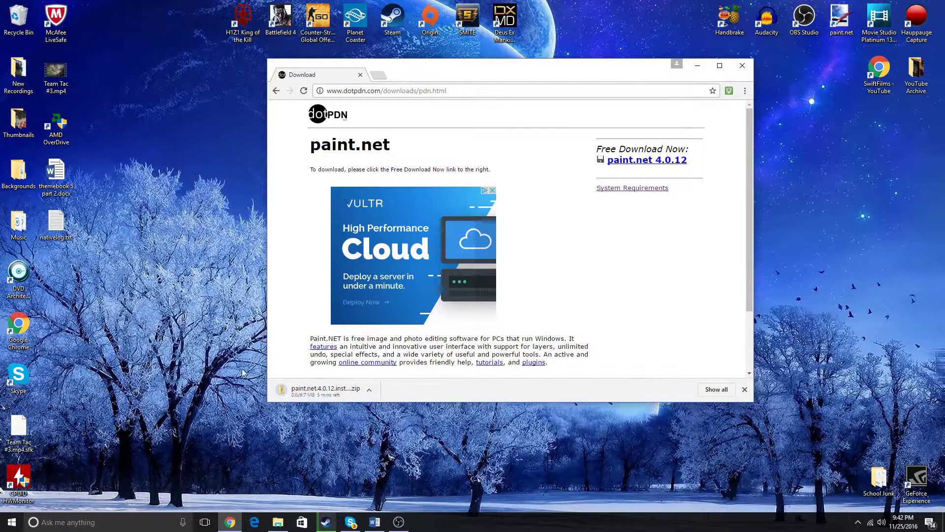
pyautogui.click(745, 390)
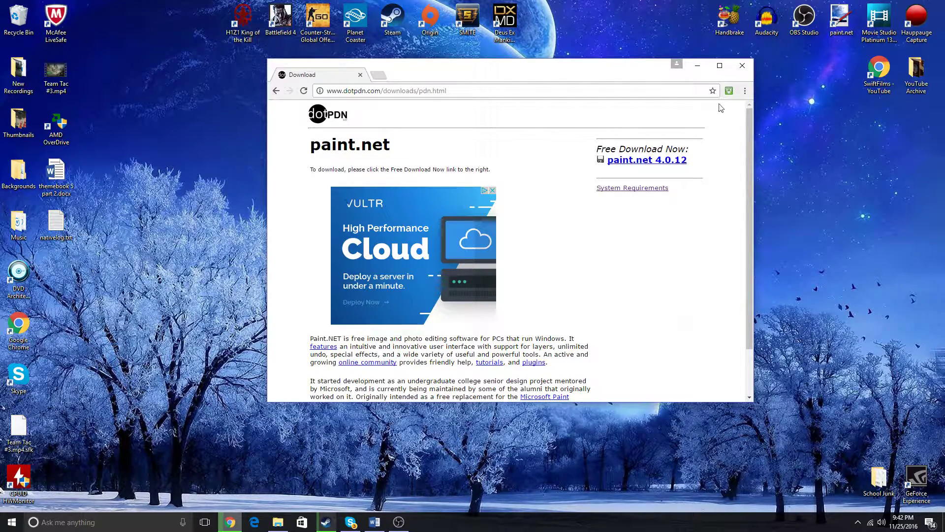
# Minimize Chrome and start paint.net from its desktop shortcut
pyautogui.click(697, 66)
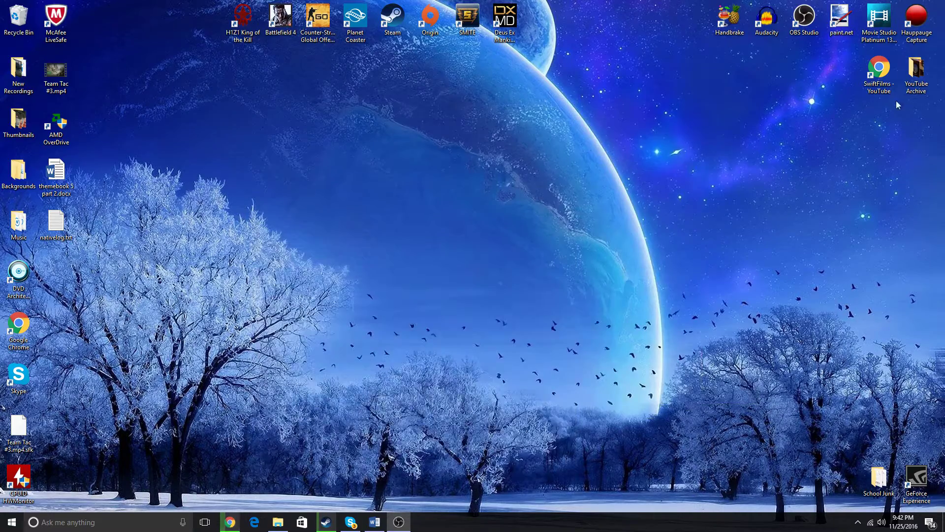
pyautogui.click(839, 31)
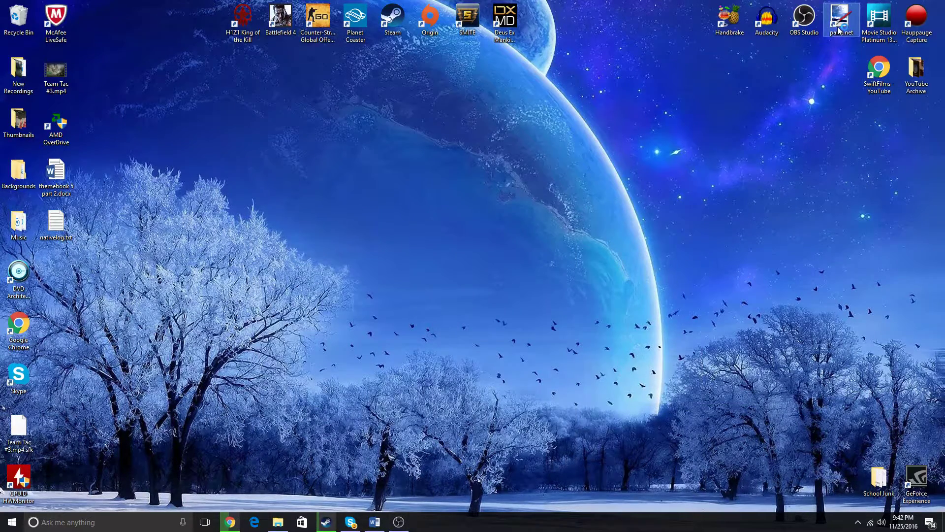
pyautogui.doubleClick(838, 31)
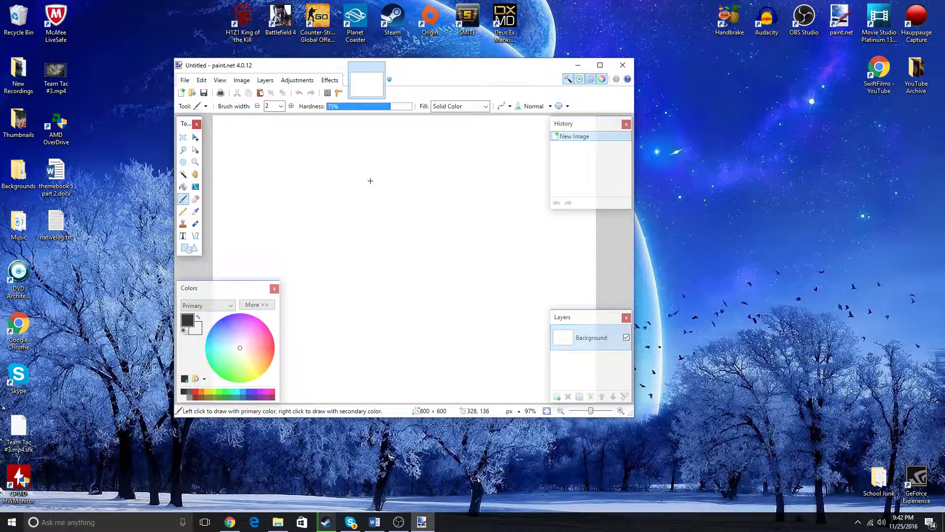
# Maximize the paint.net window showing the untitled 800 × 600 canvas
pyautogui.click(600, 66)
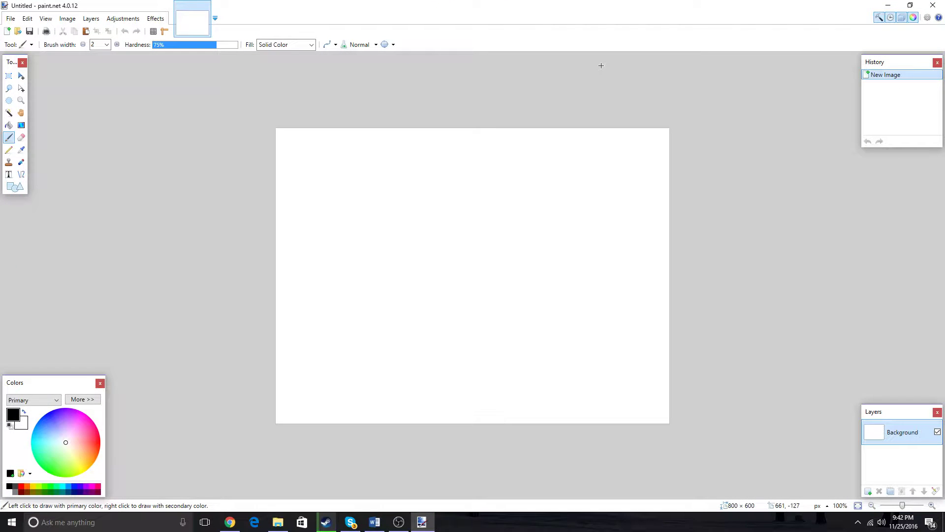